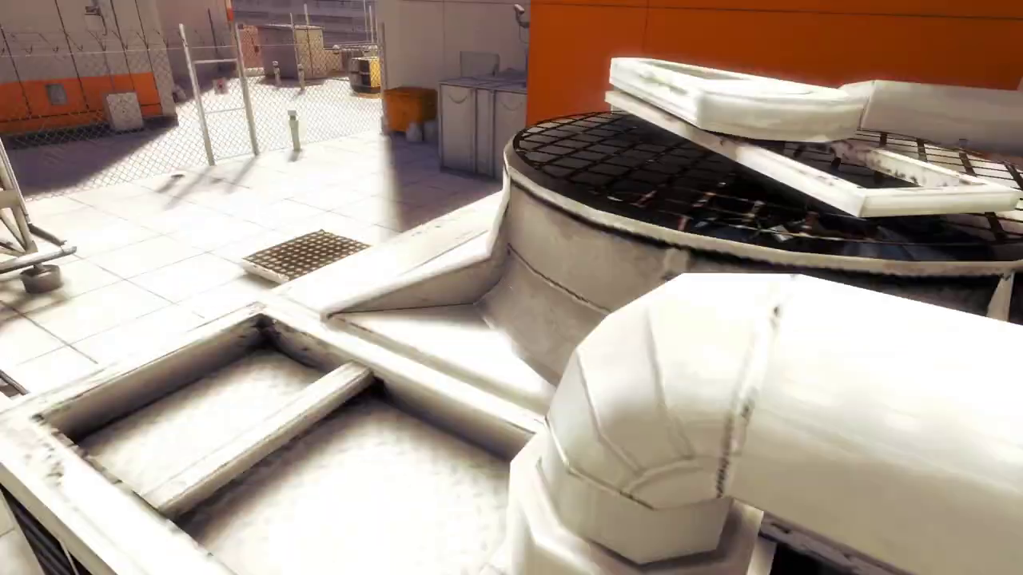
pyautogui.press('w')
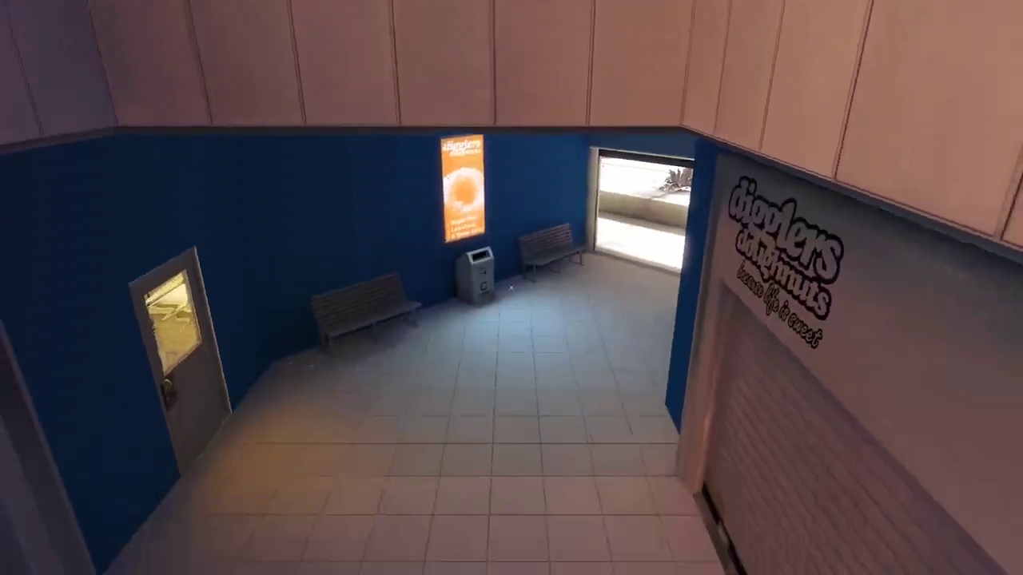
pyautogui.press('space')
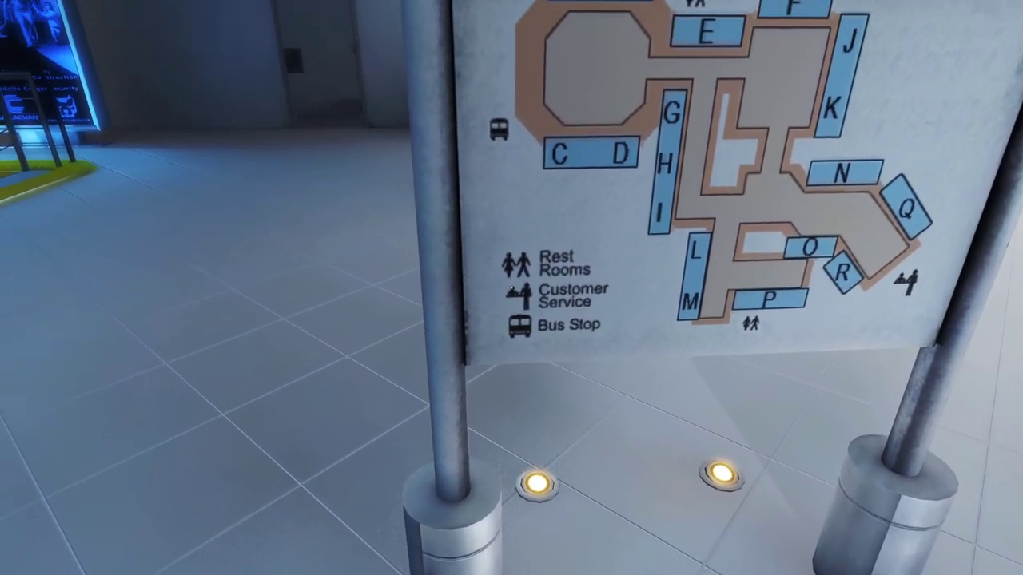
pyautogui.press('w')
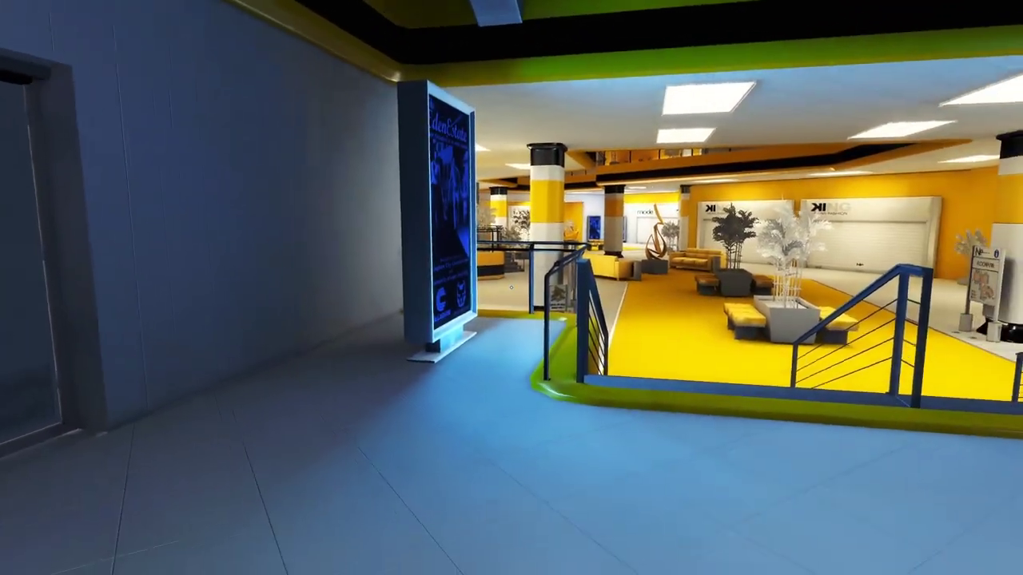
pyautogui.press('w')
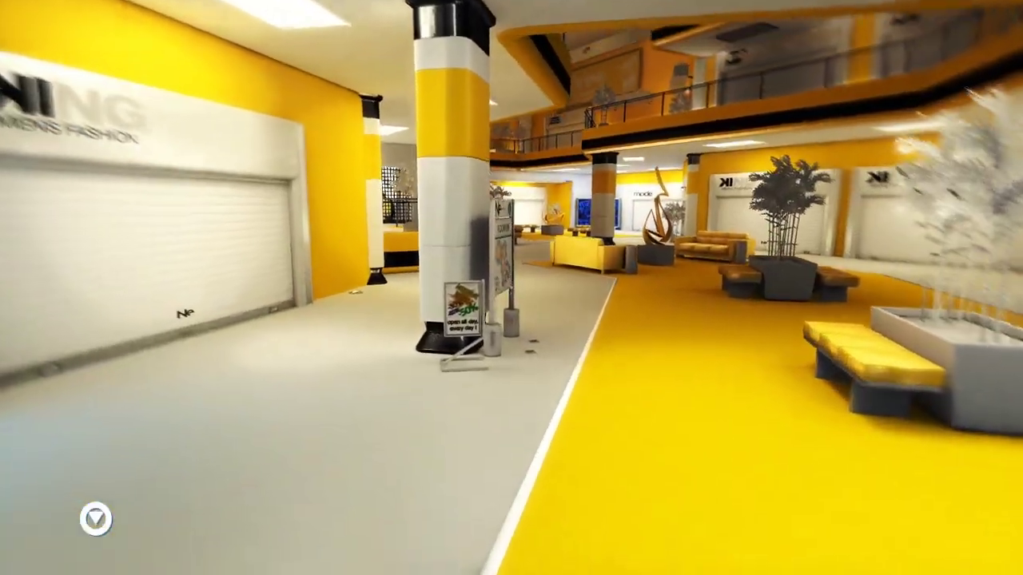
pyautogui.press('s')
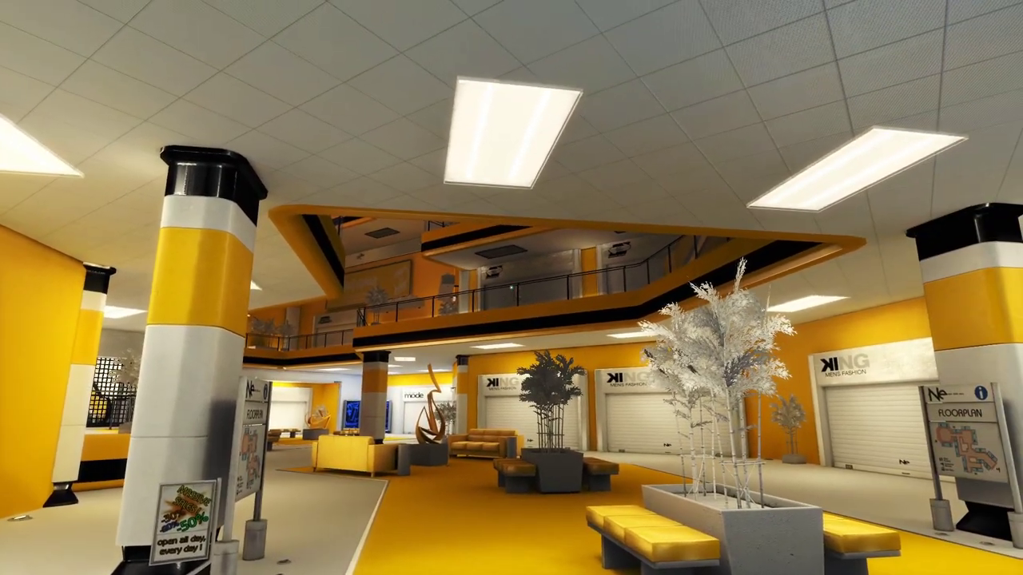
pyautogui.press('s')
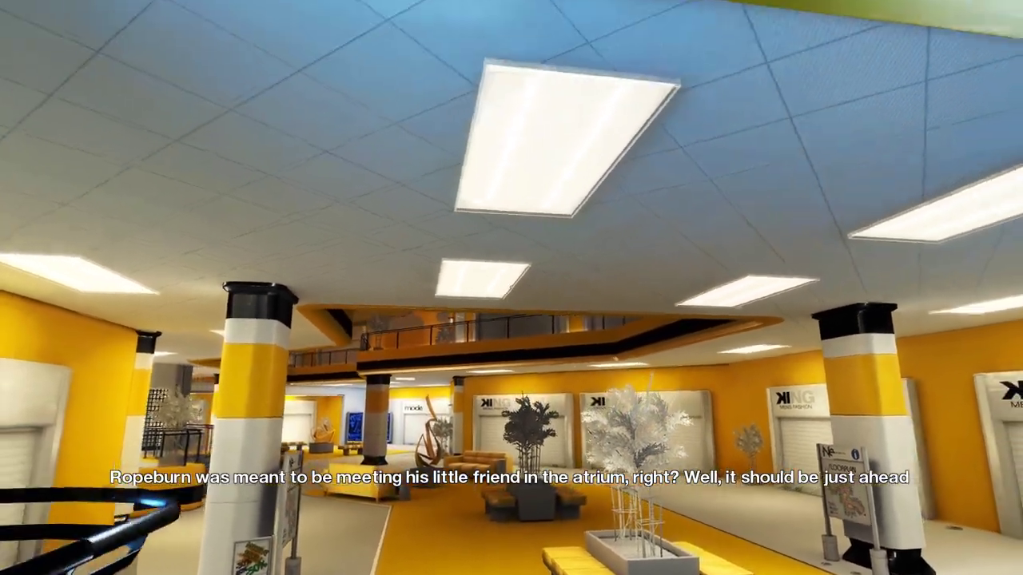
pyautogui.press('s')
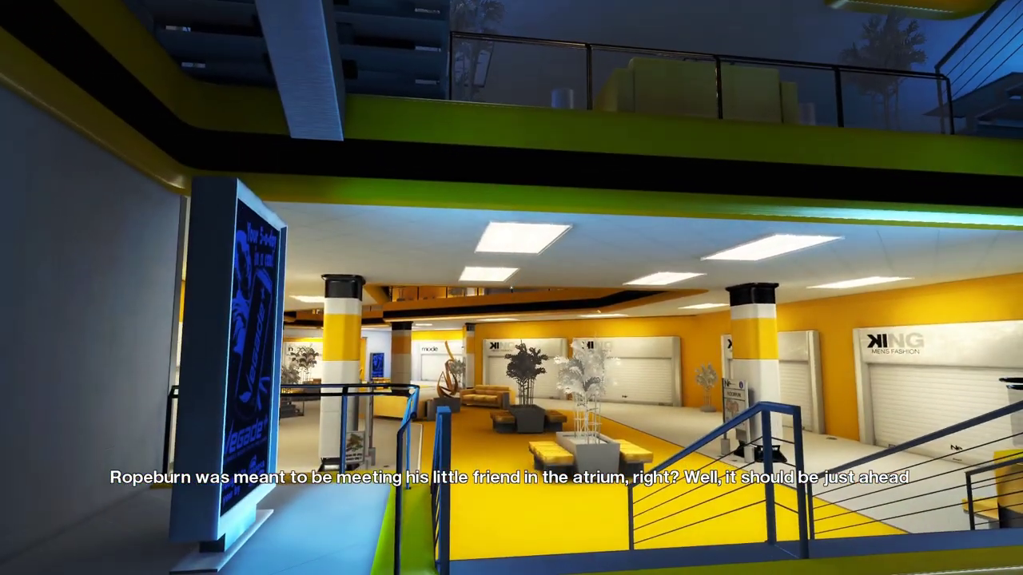